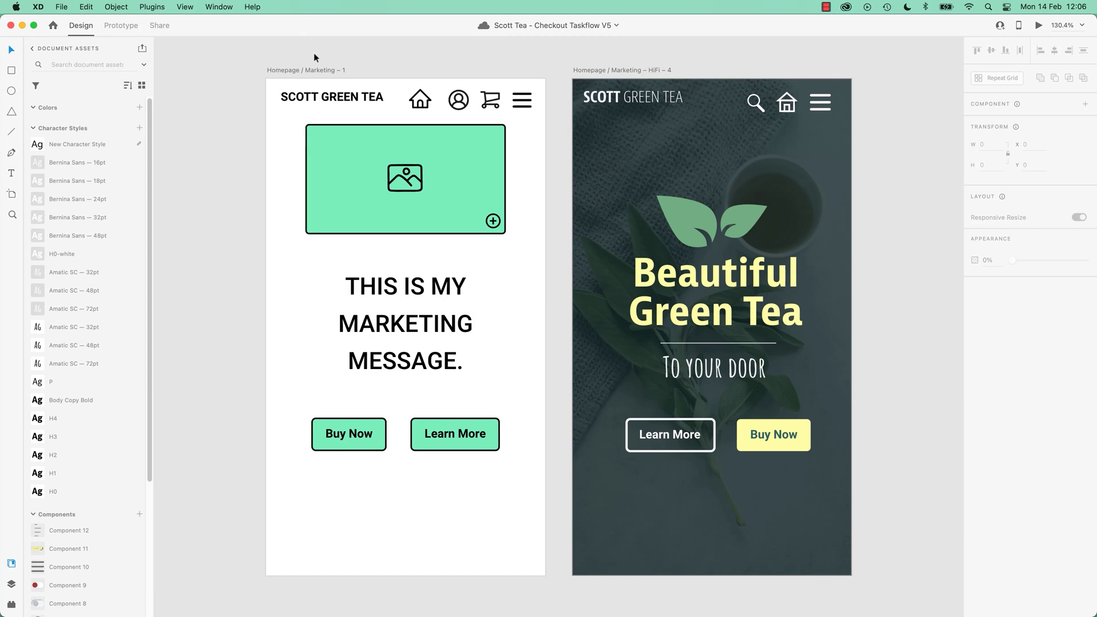
- Compare the 375 × 667 Homepage / Marketing – 1 wireframe against the HiFi – 4 mockup, ending on the wireframe
left_click(317, 69)
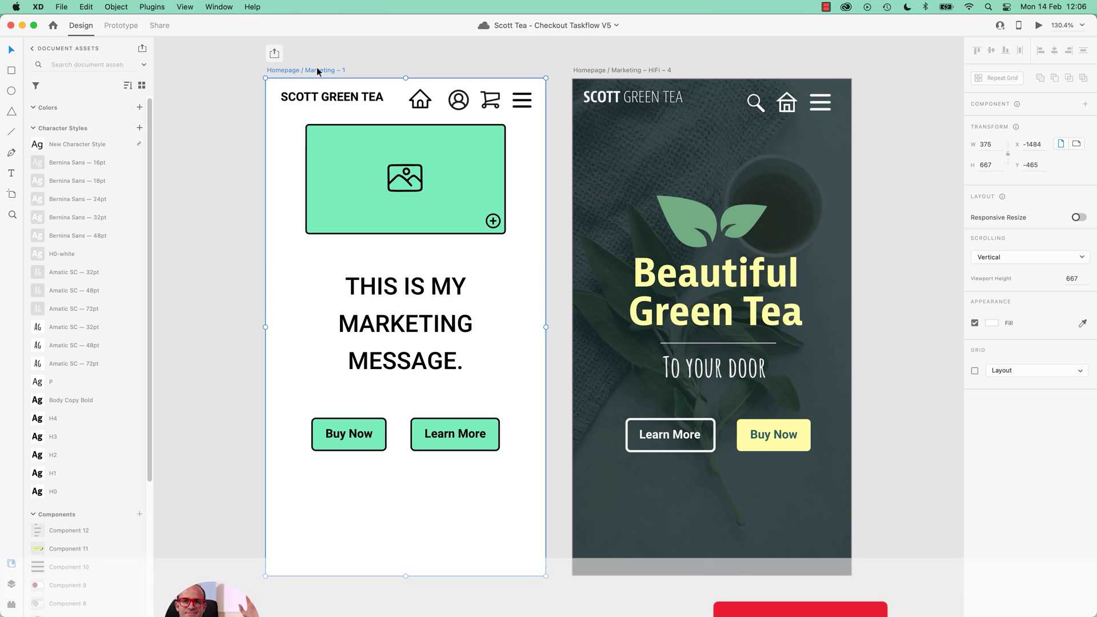
left_click(602, 71)
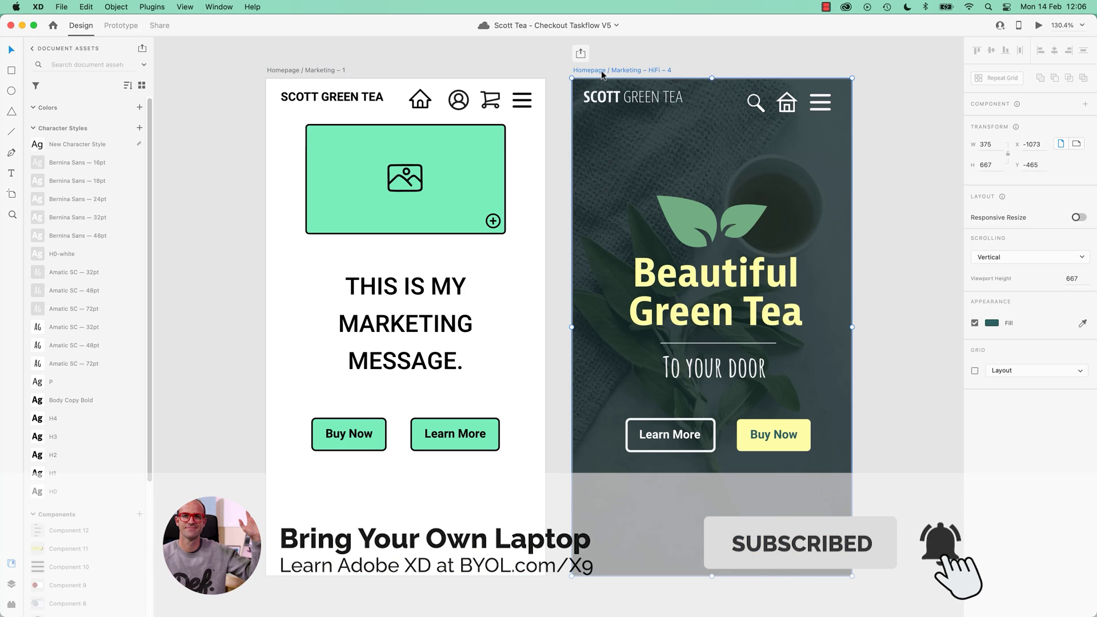
left_click(307, 69)
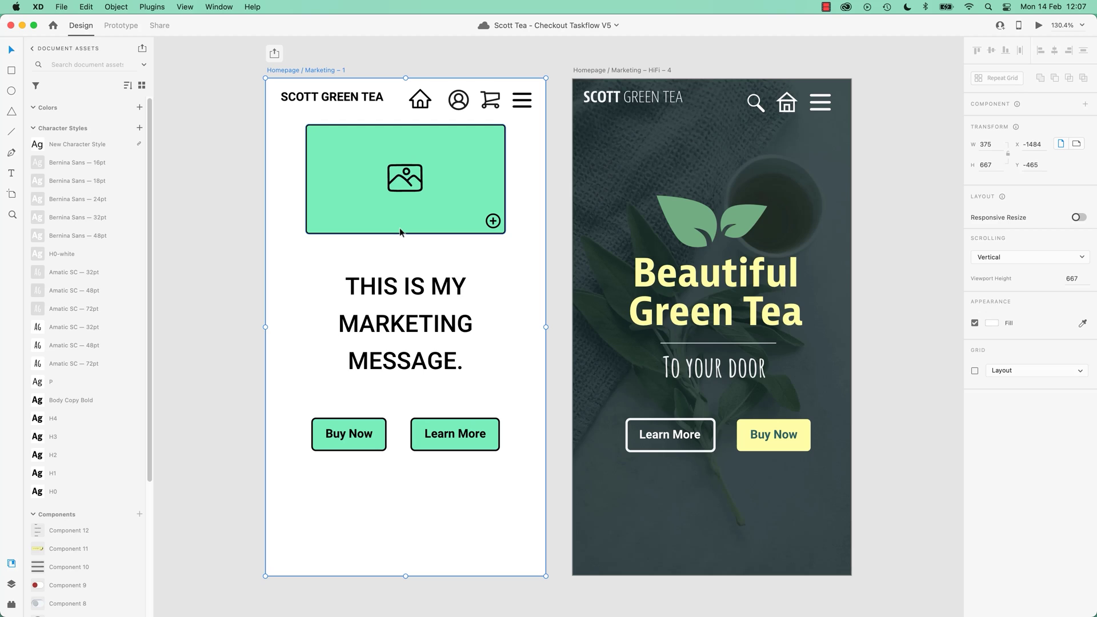
- Inspect the HiFi – 4 artboard and its 'THIS IS MY MARKETING MESSAGE.' text, then deselect everything
left_click(626, 69)
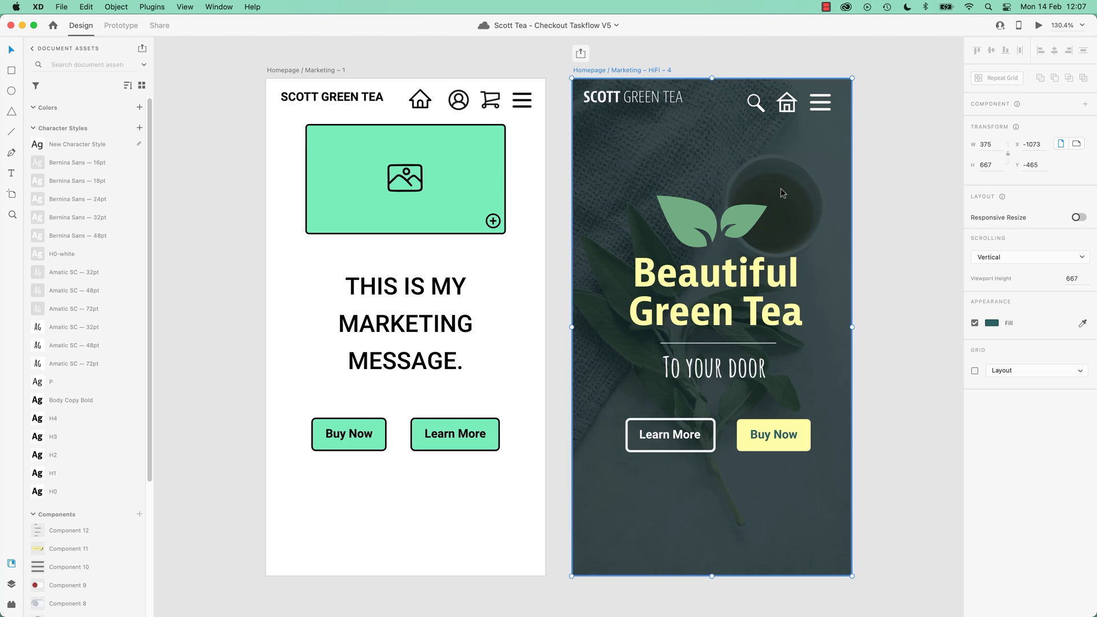
left_click(384, 302)
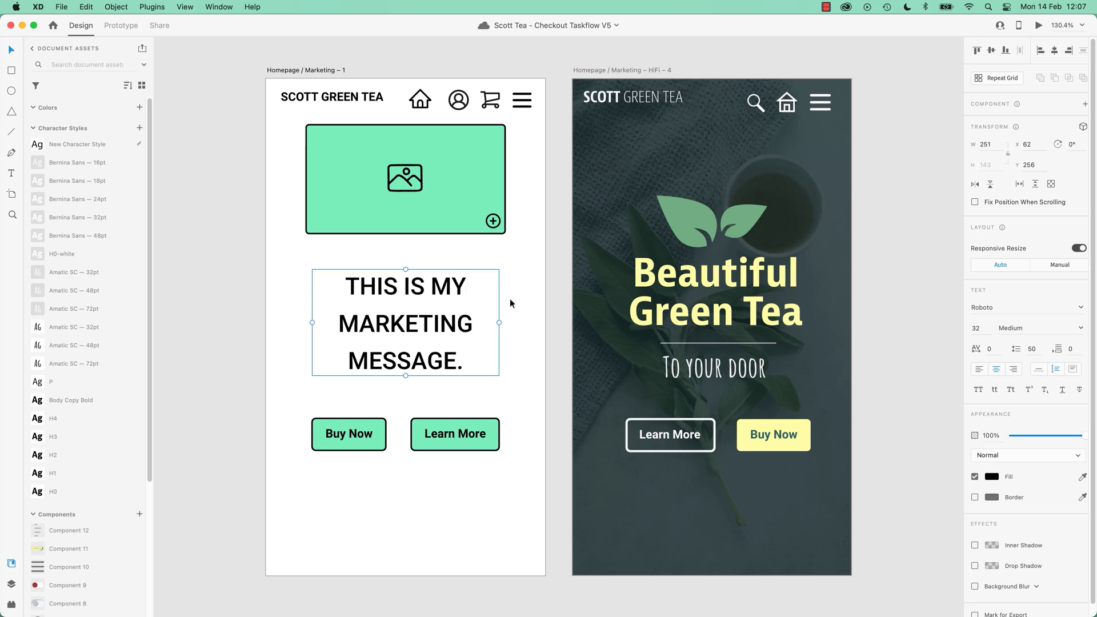
left_click(248, 307)
- Zoom out to 75% and pan across the Wire Frame row from Homepage / Marketing to Confirmation
scroll(479, 297, "down", 5)
scroll(477, 298, "down", 8)
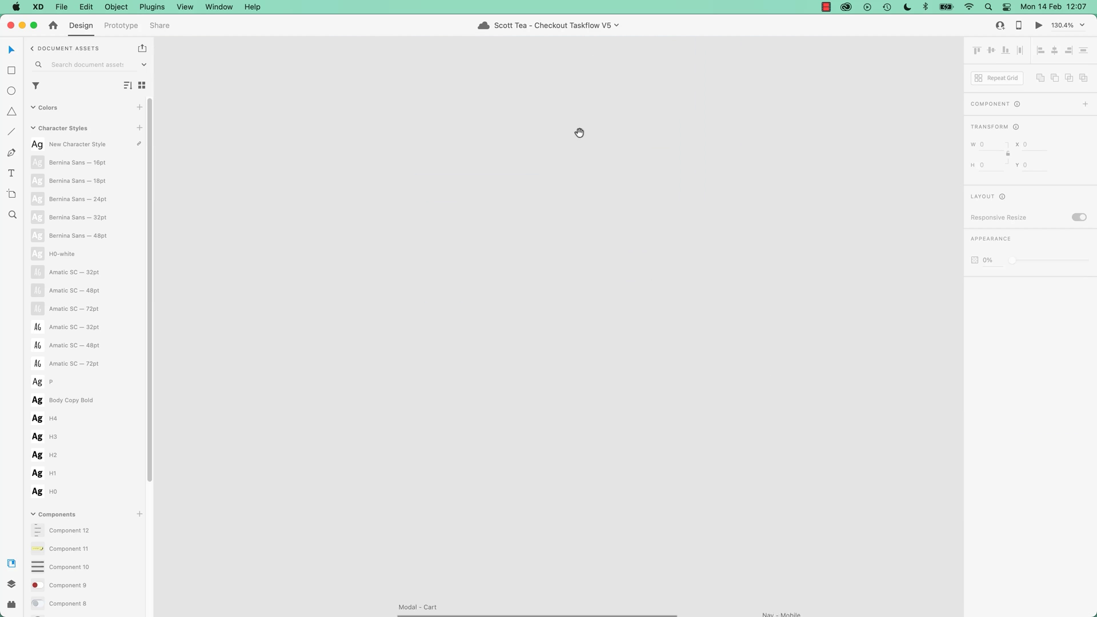
scroll(636, 300, "down", 5)
scroll(379, 105, "down", 3)
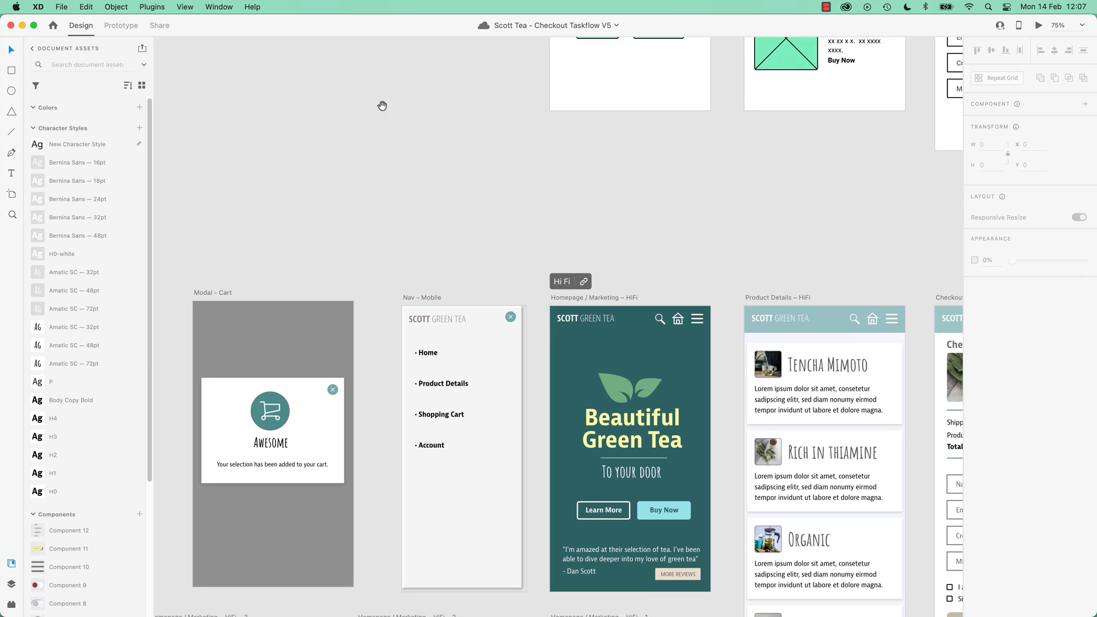
scroll(345, 350, "up", 5)
scroll(345, 343, "up", 3)
scroll(344, 343, "right", 3)
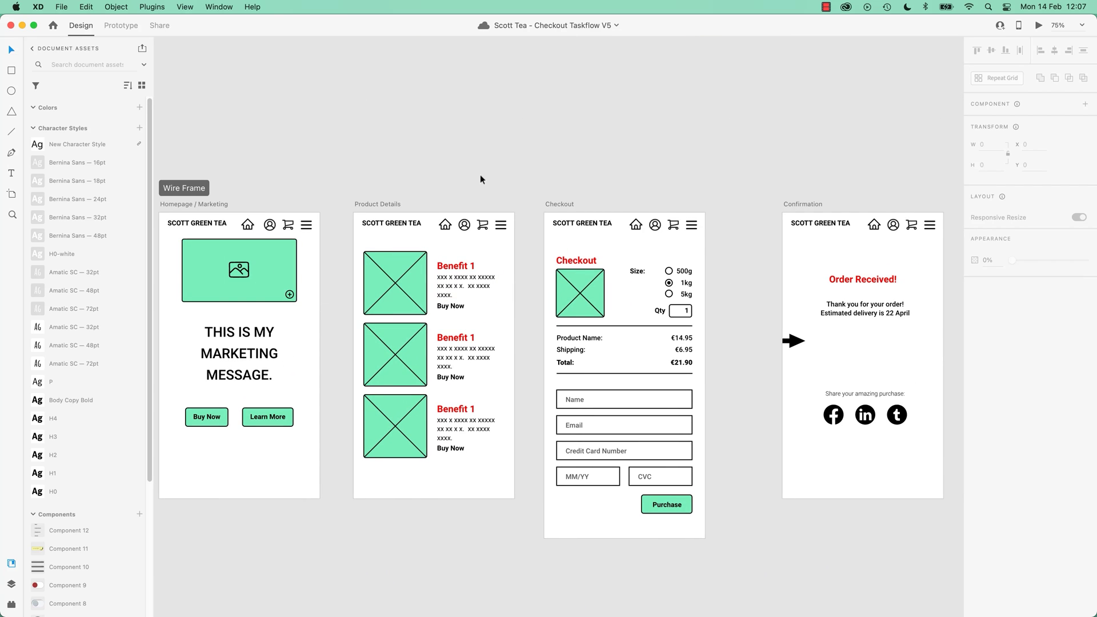
scroll(478, 181, "down", 10)
scroll(478, 182, "left", 3)
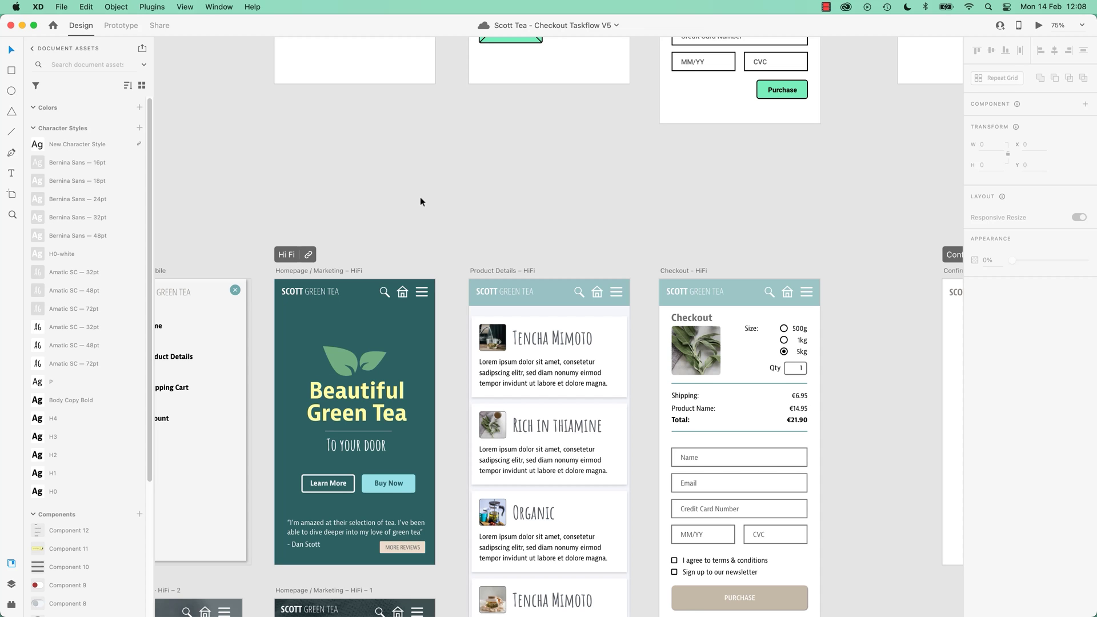
scroll(420, 202, "up", 10)
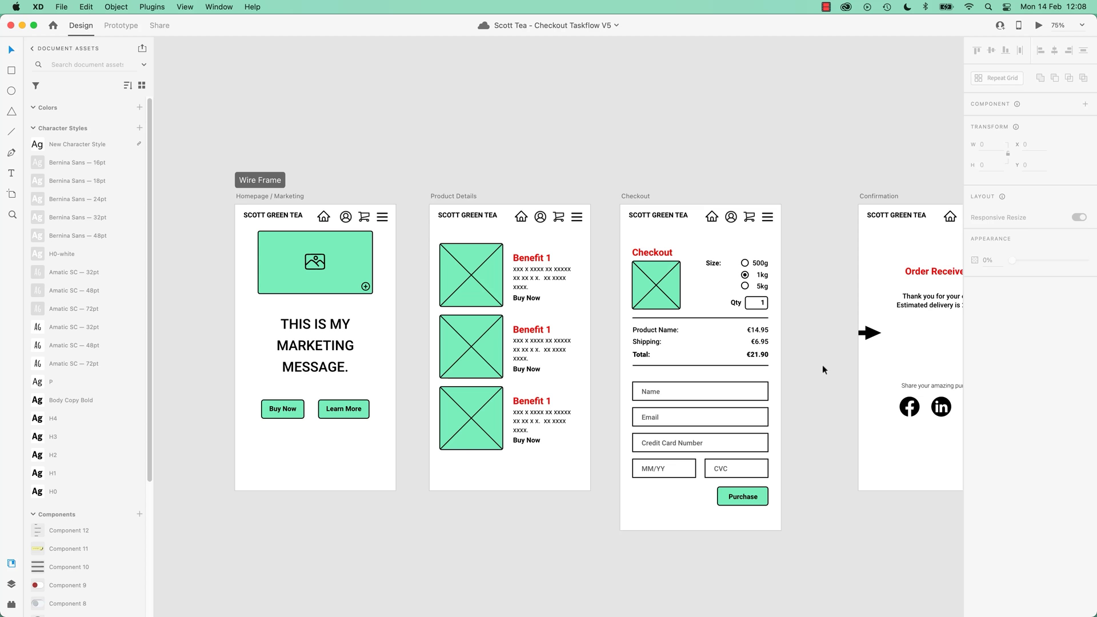
left_click_drag(556, 489, 659, 131)
scroll(659, 132, "left", 3)
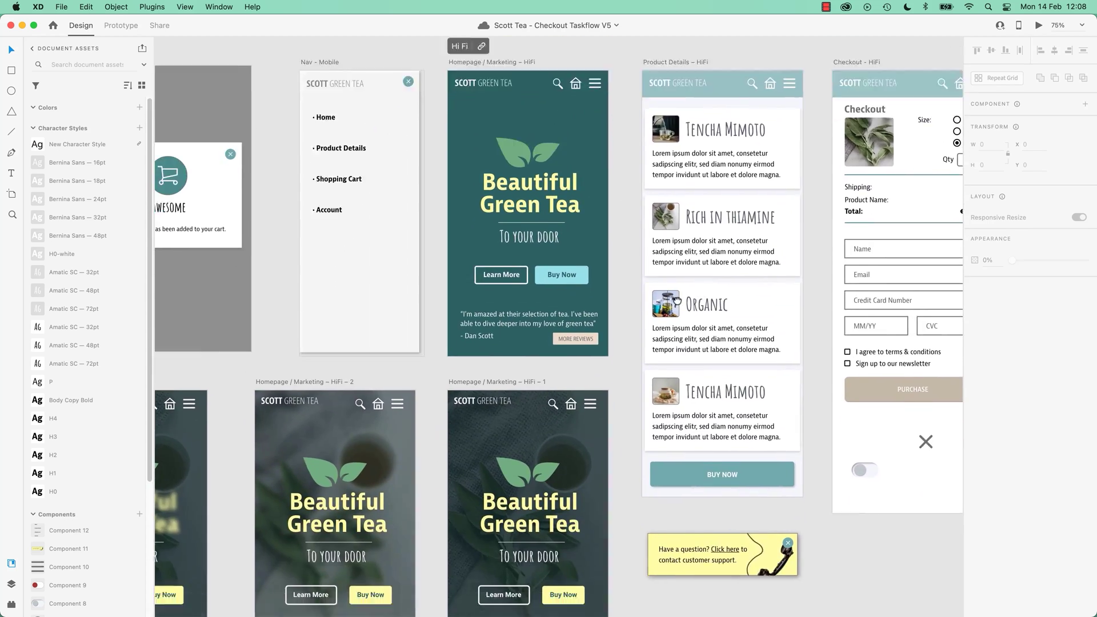
scroll(636, 424, "down", 6)
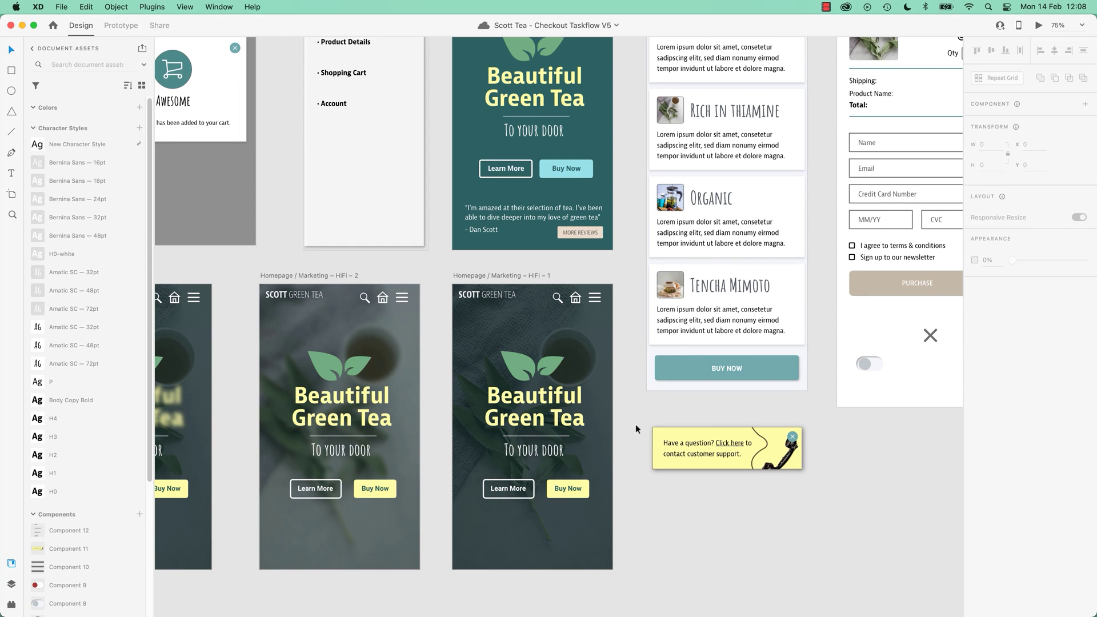
scroll(635, 424, "up", 10)
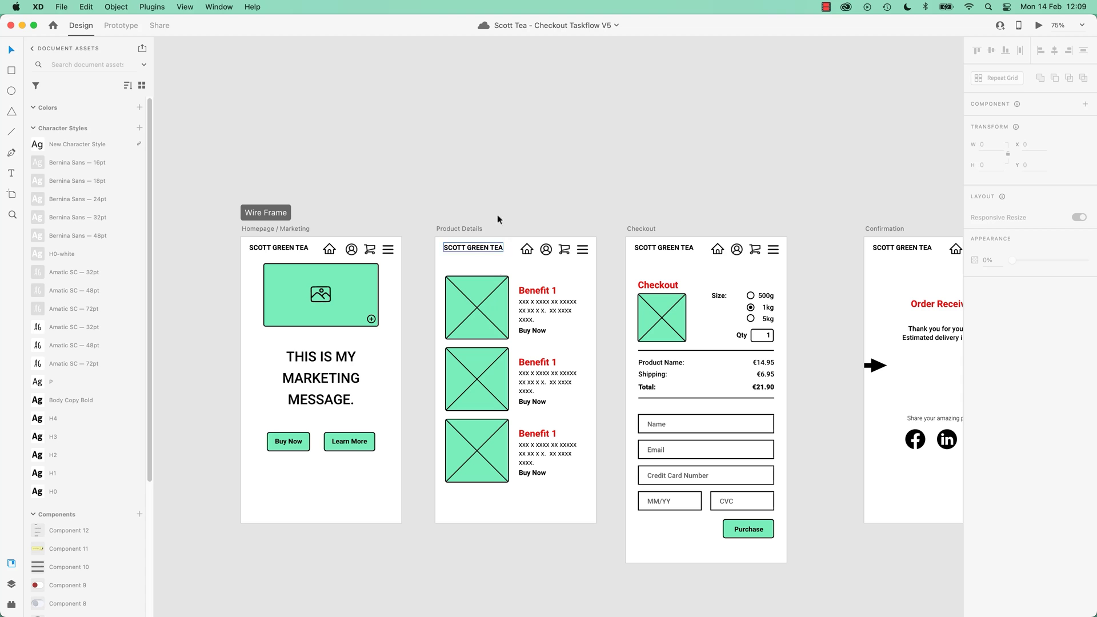
- Preview the 'Your First Wireframe With Adobe XD' and 'Wireframe Templates for UX Designers' images in Chrome, then return to XD
key("super+Tab")
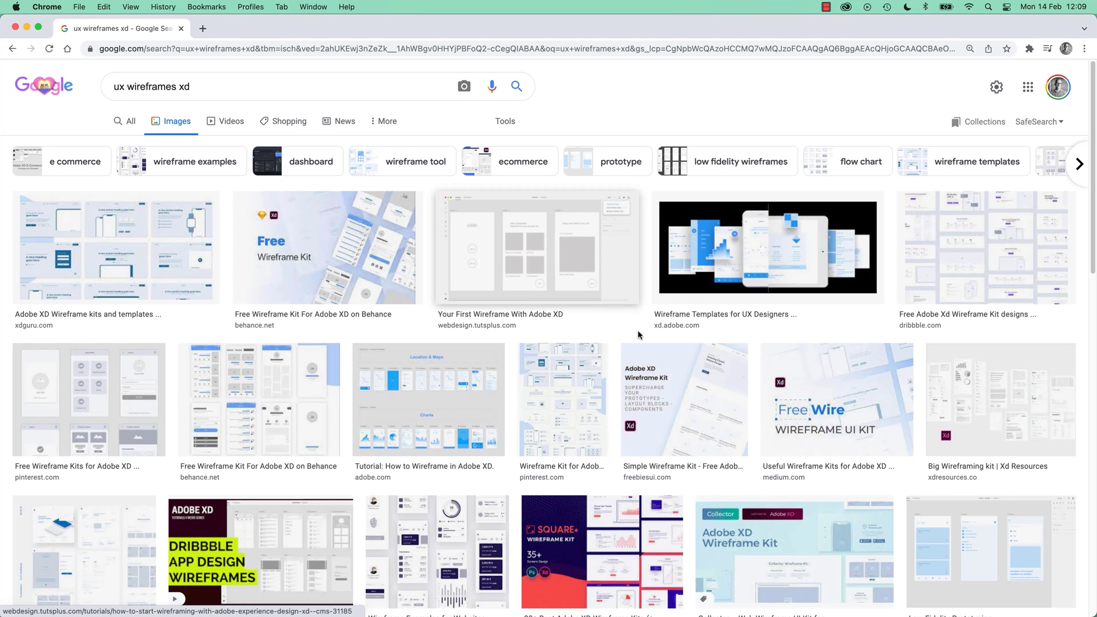
left_click(606, 327)
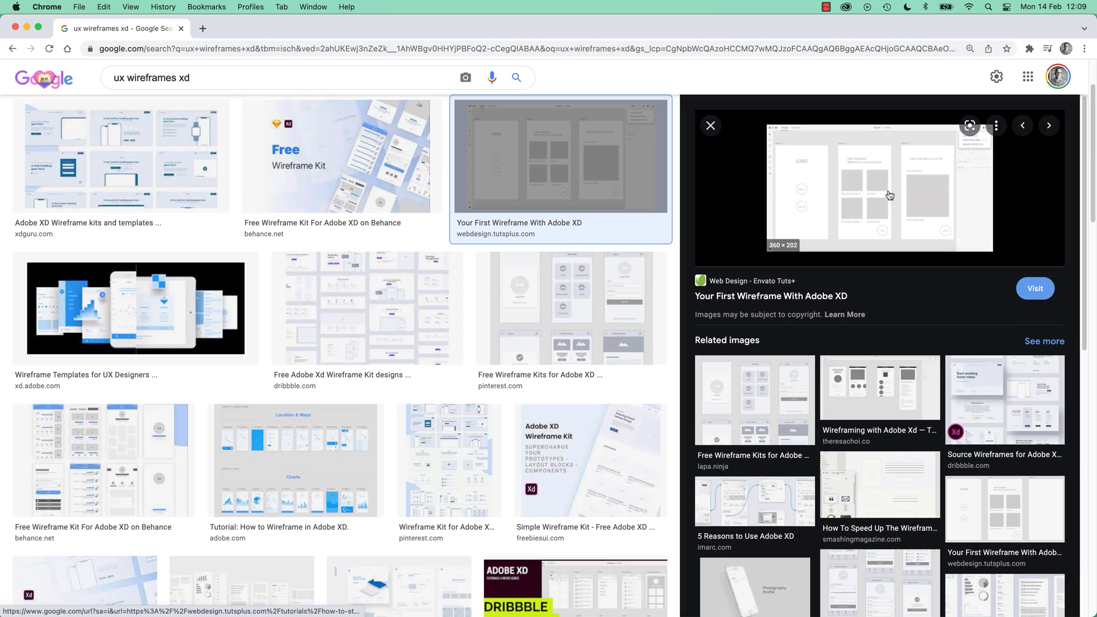
left_click(148, 298)
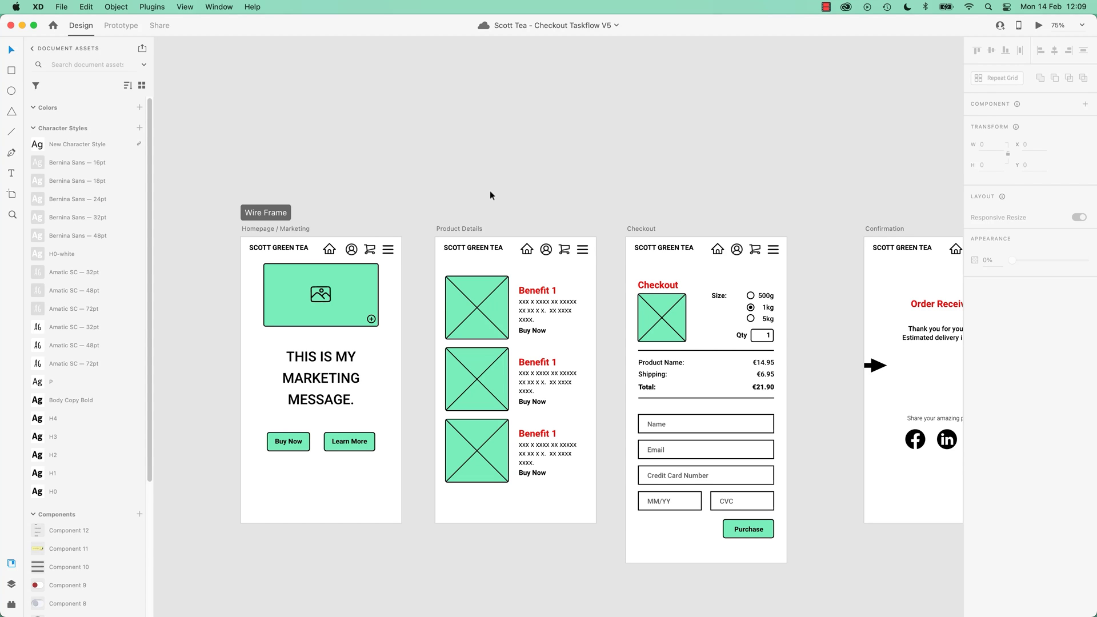
key("super+Tab")
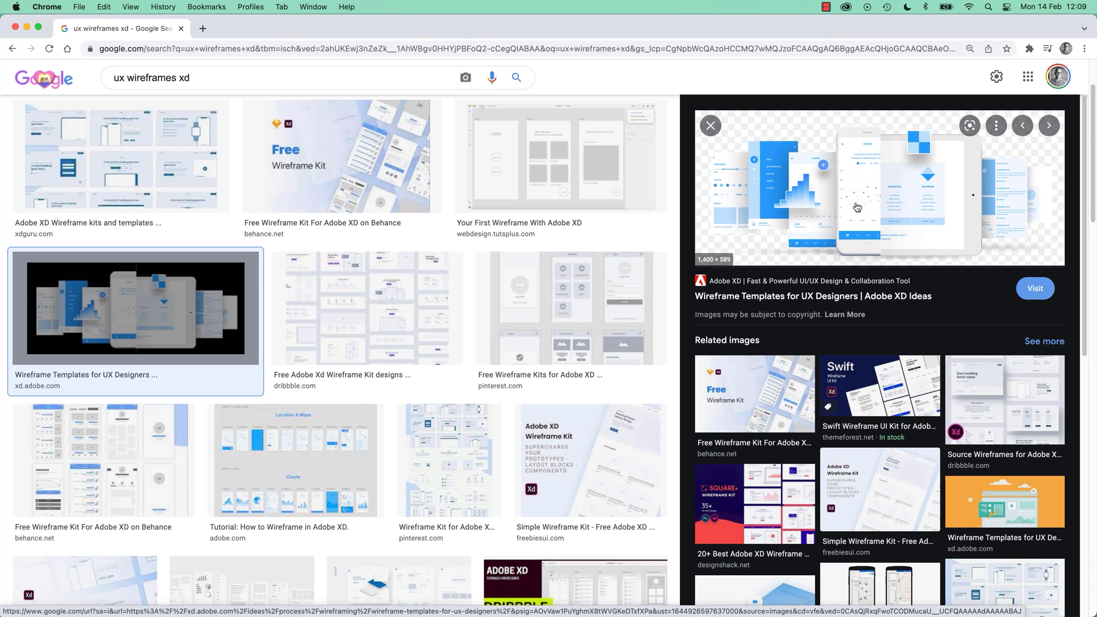
key("super+Tab")
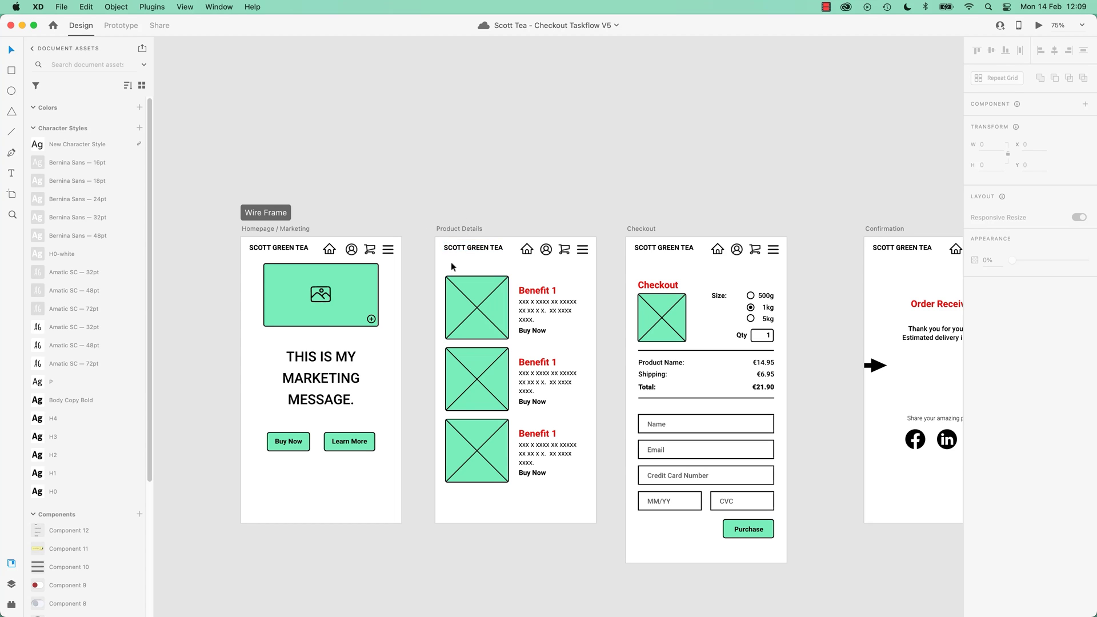
- Pan down to the Hi Fi Homepage, Product Details and Checkout artboards and across to the Confirmation Animation
scroll(451, 262, "down", 15)
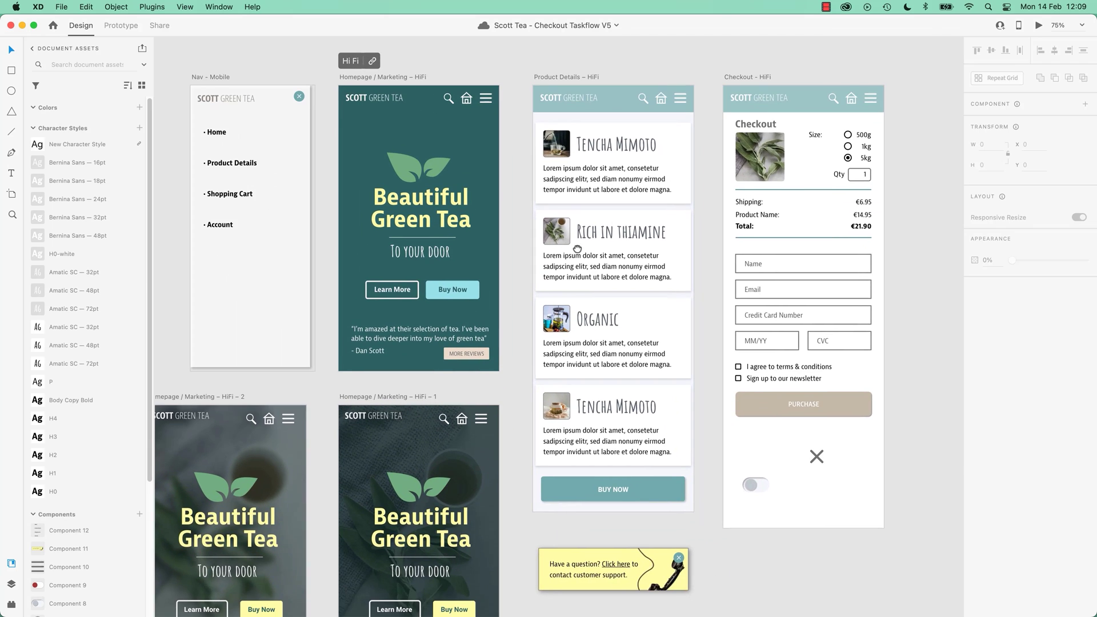
left_click_drag(577, 249, 592, 319)
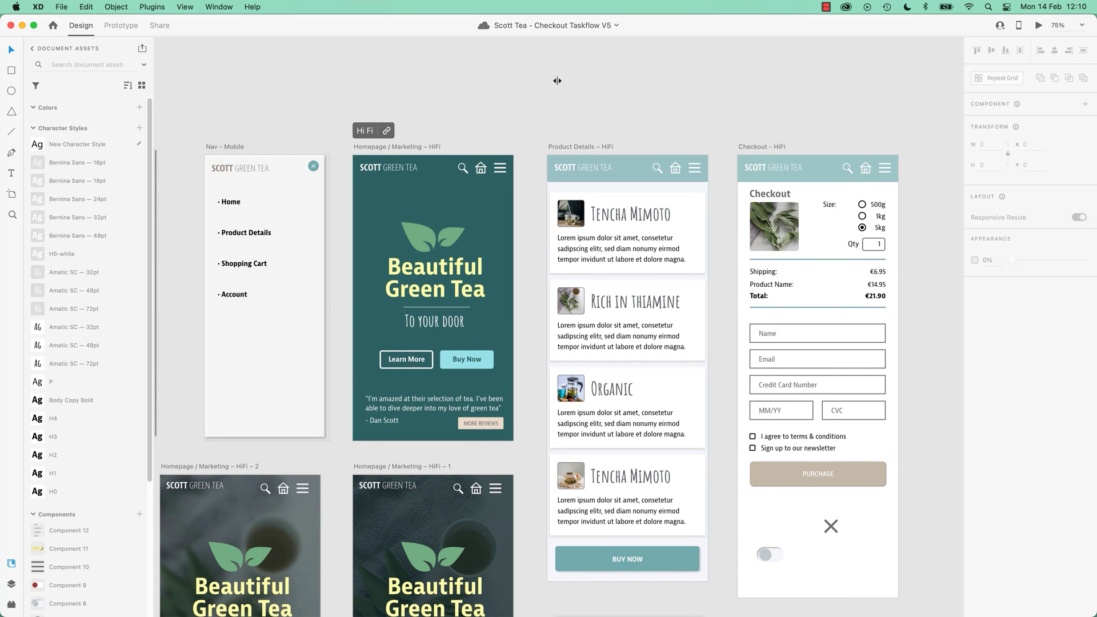
scroll(557, 84, "down", 6)
scroll(503, 268, "right", 8)
scroll(503, 267, "right", 10)
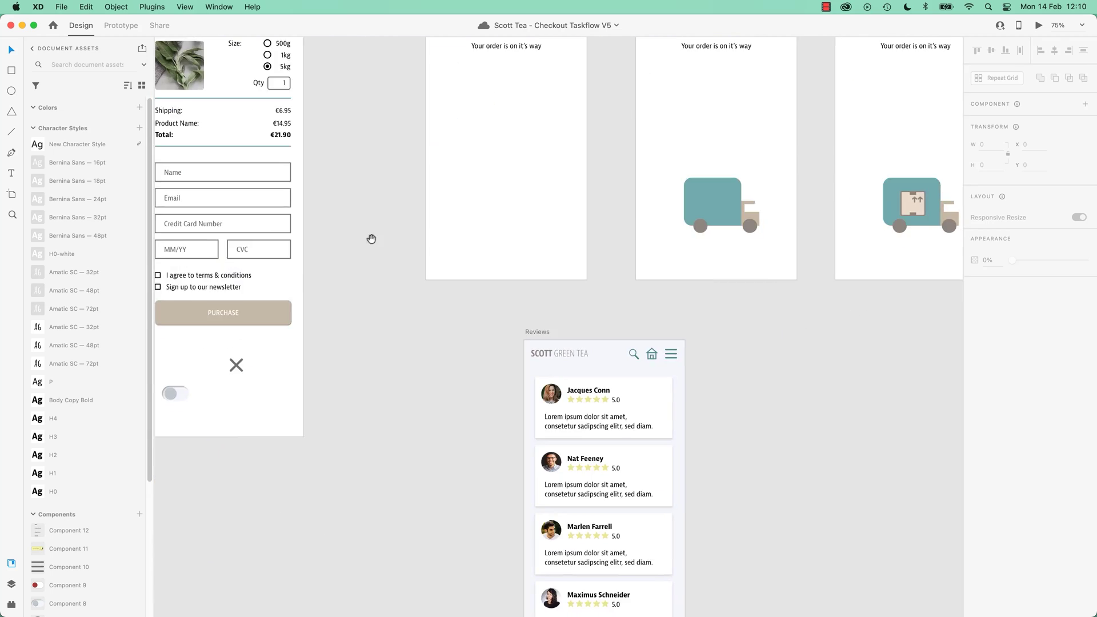
scroll(372, 238, "up", 5)
scroll(213, 463, "left", 8)
scroll(641, 329, "right", 5)
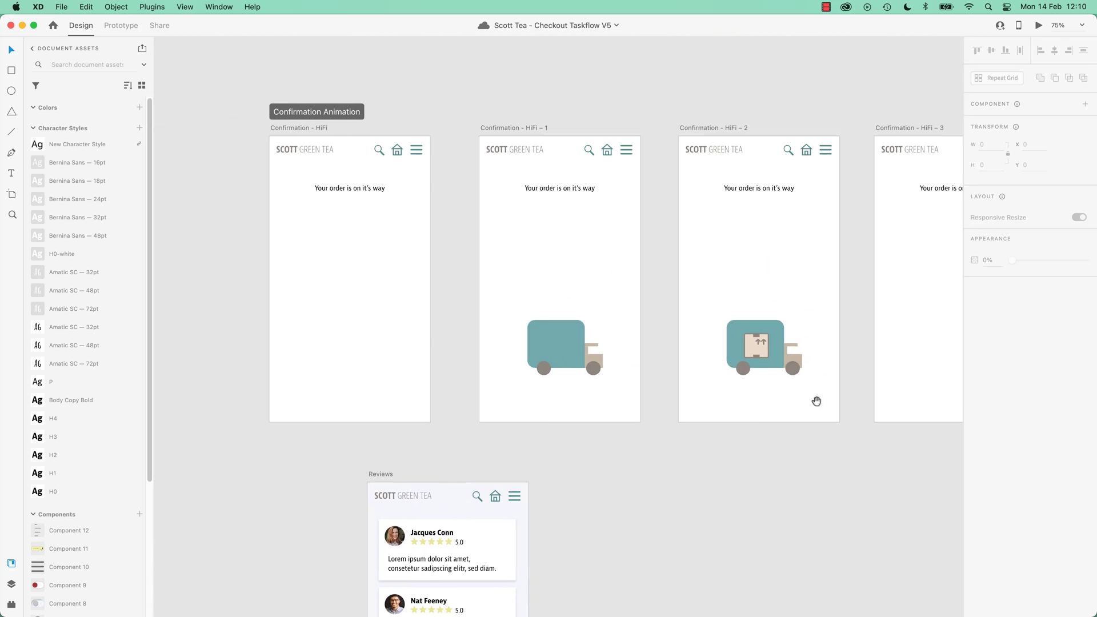
scroll(473, 375, "left", 13)
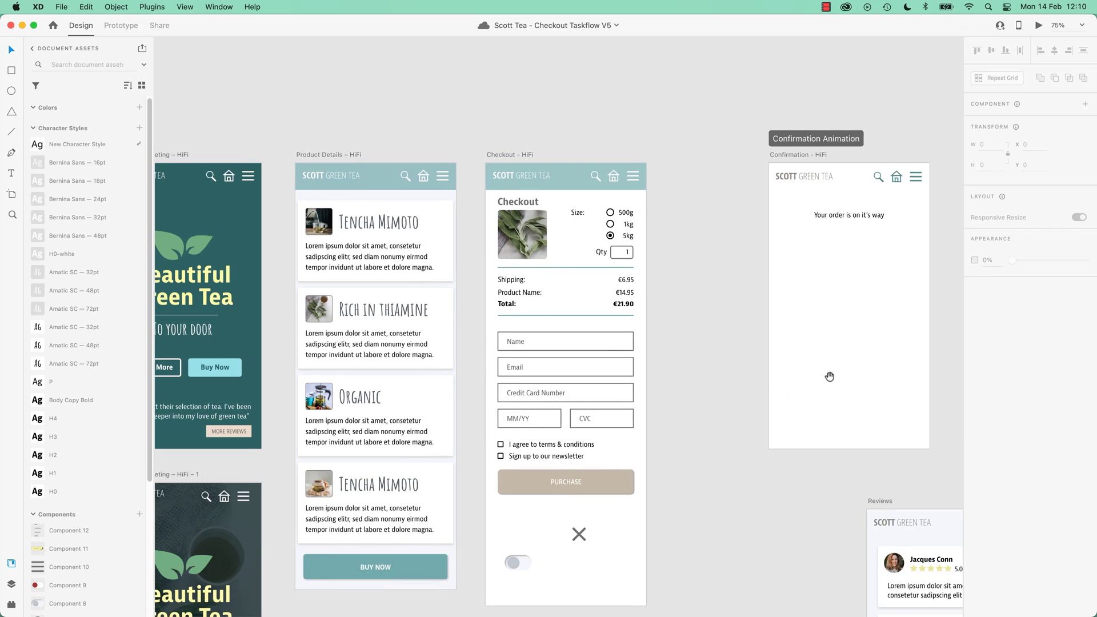